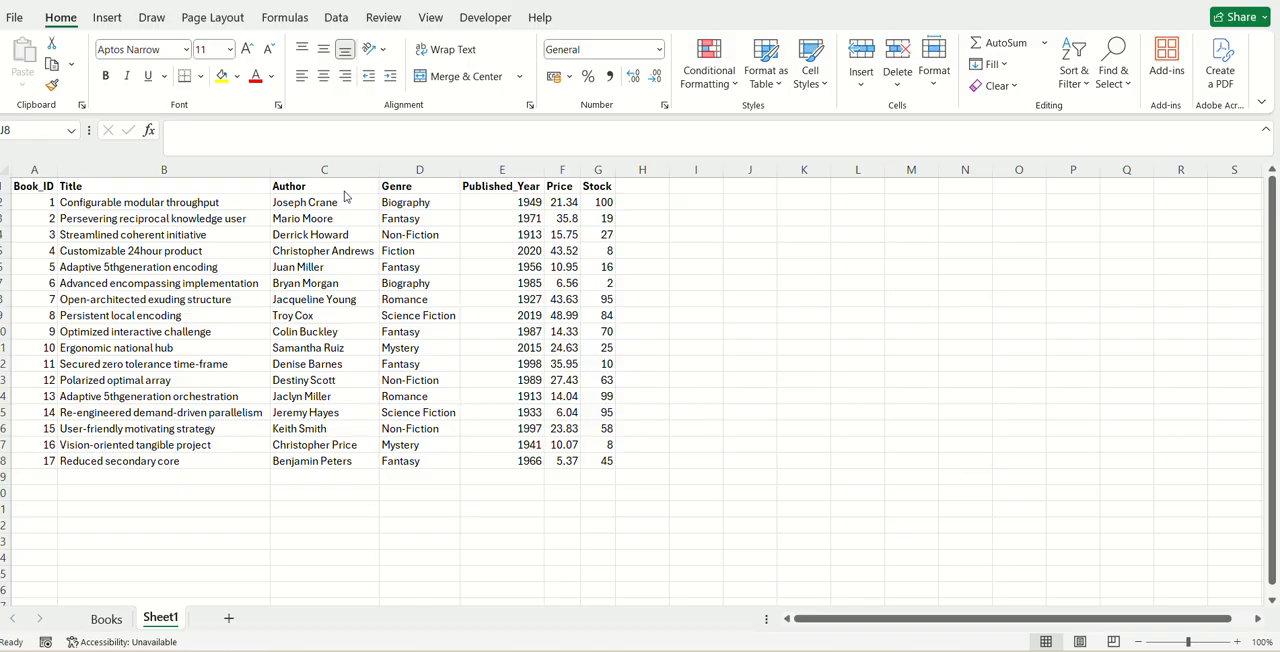
- Enter the label Xlookup in cell I4 beside the book table
left_click(700, 270)
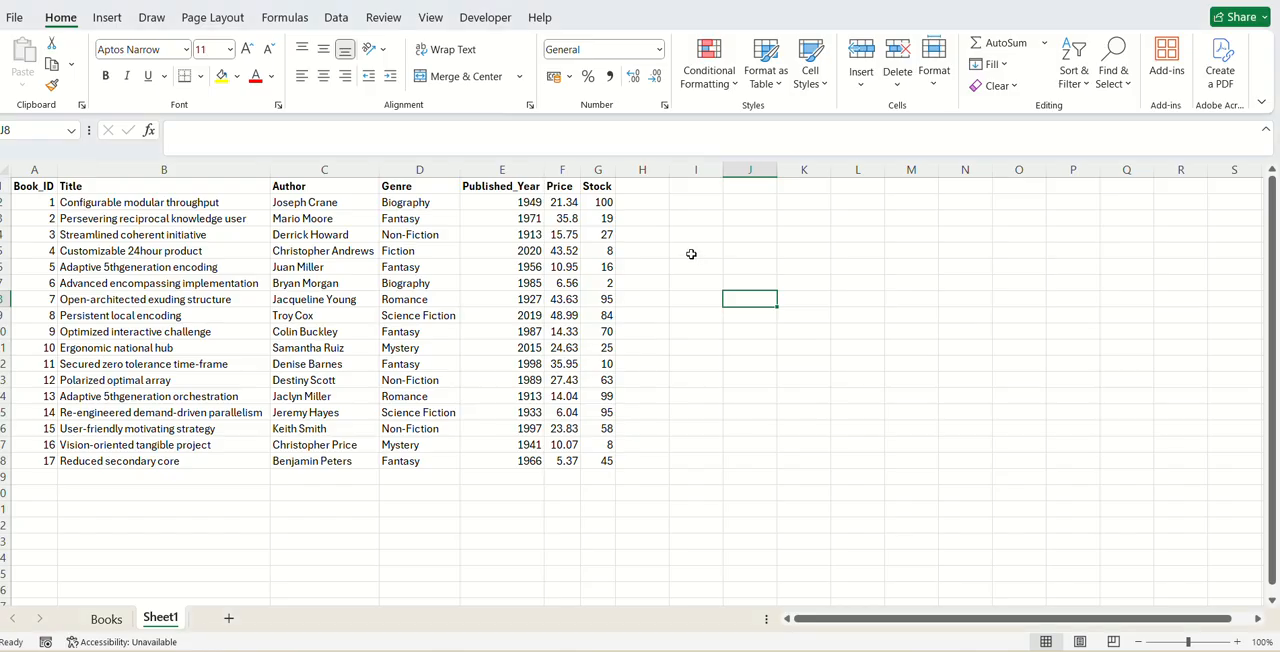
left_click(684, 231)
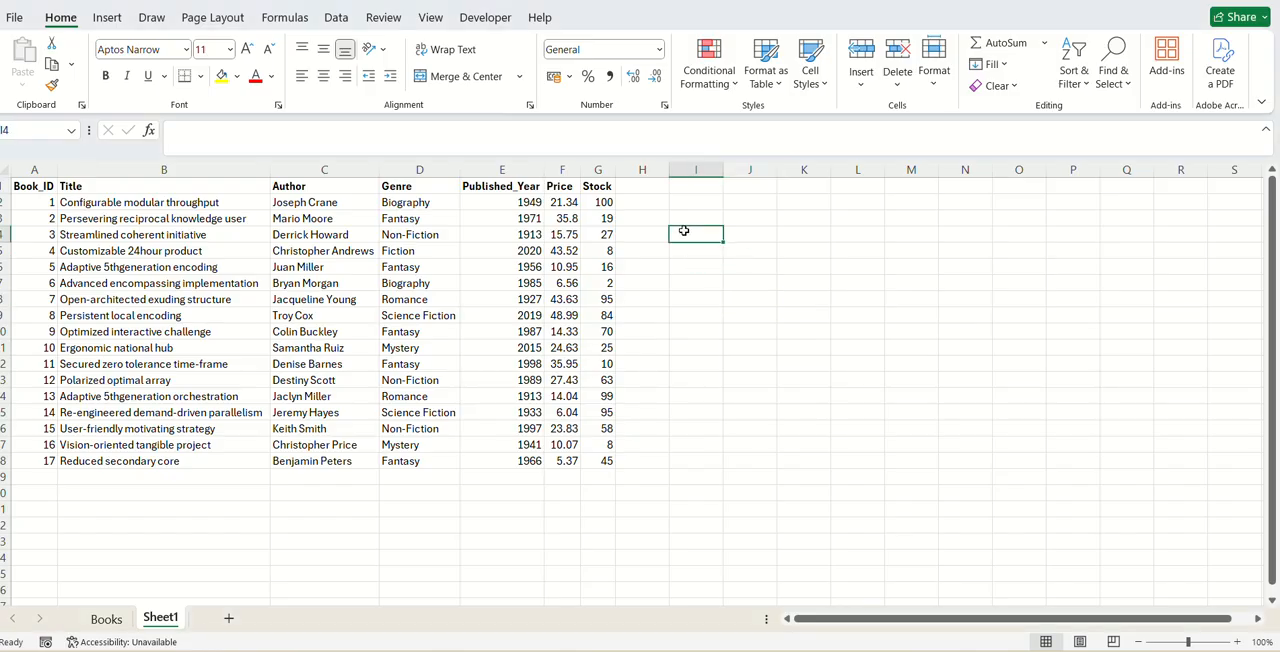
type("X")
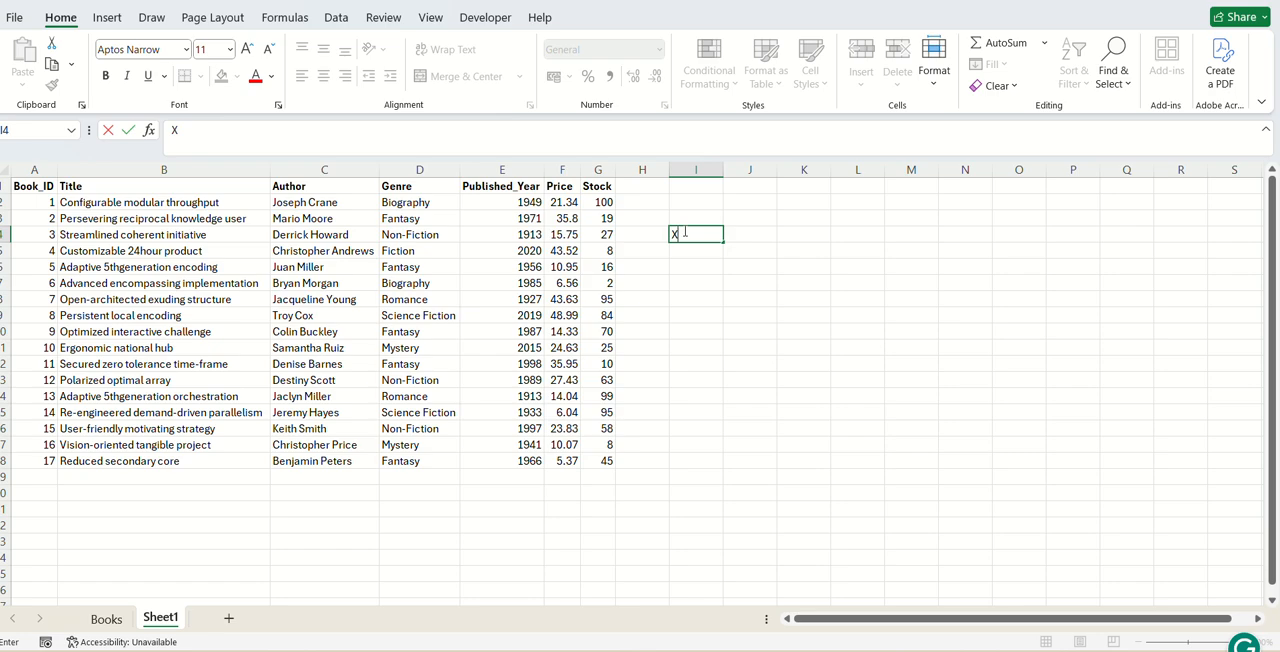
type("Lookup")
key("Return")
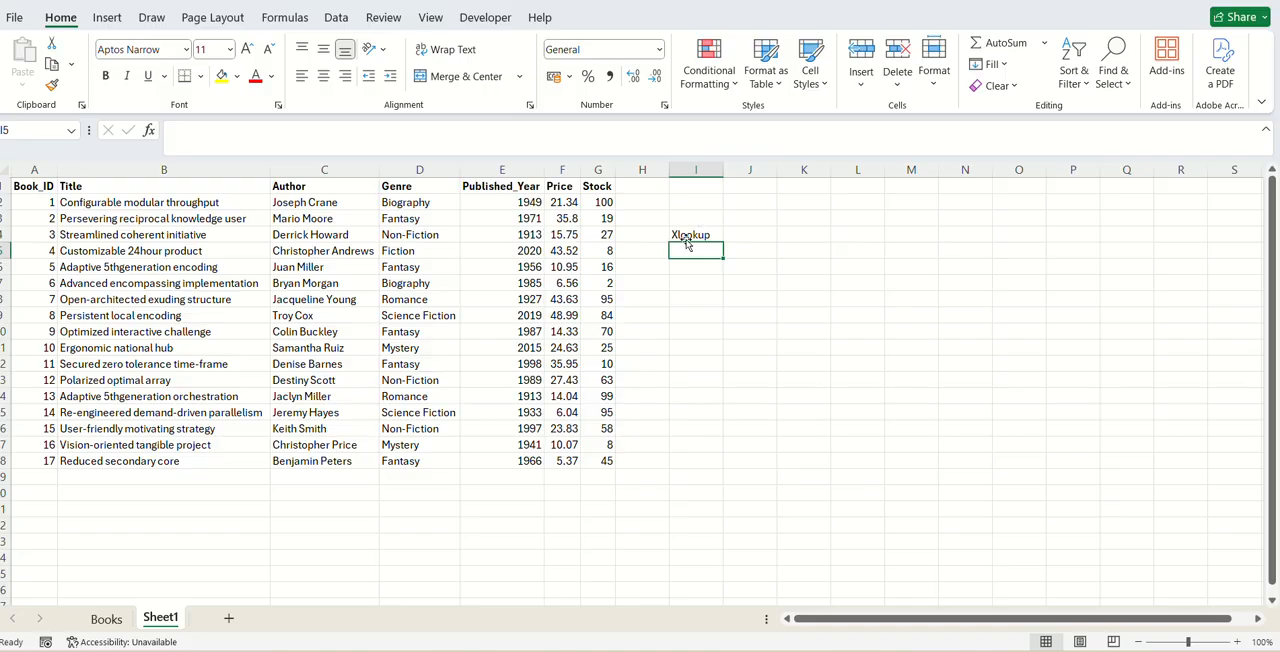
- Examine the book table's Book_ID values and the title, author and genre entries in the matching rows
left_click(93, 496)
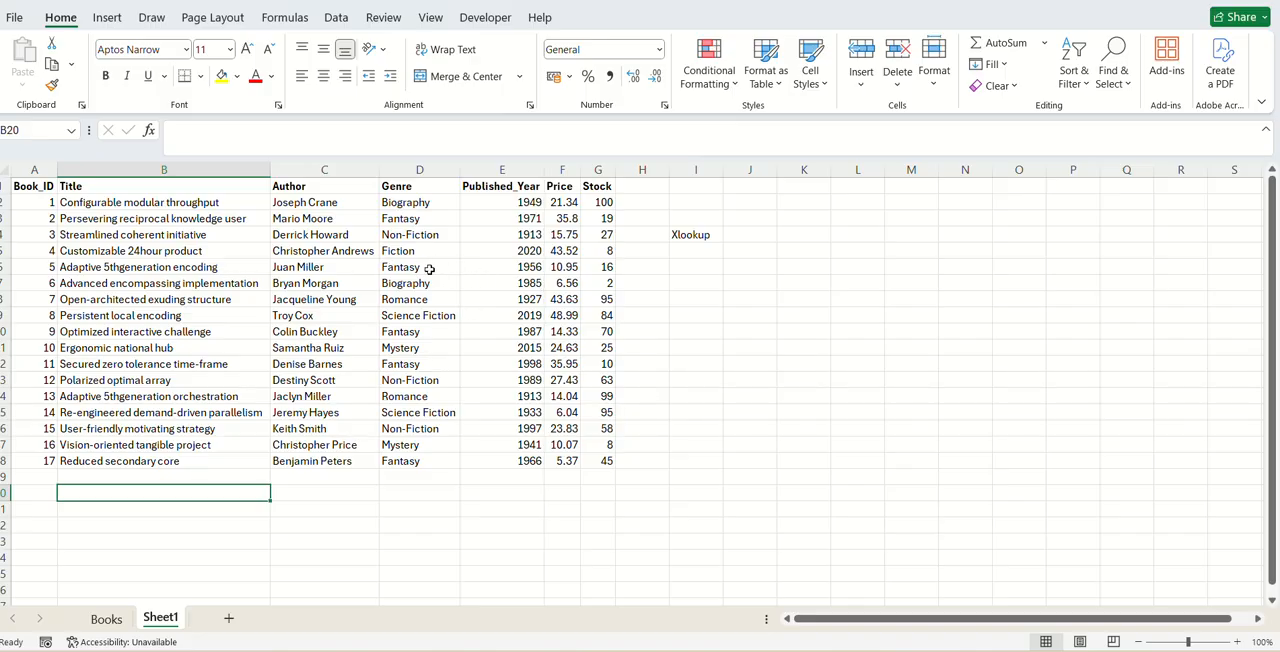
left_click(42, 305)
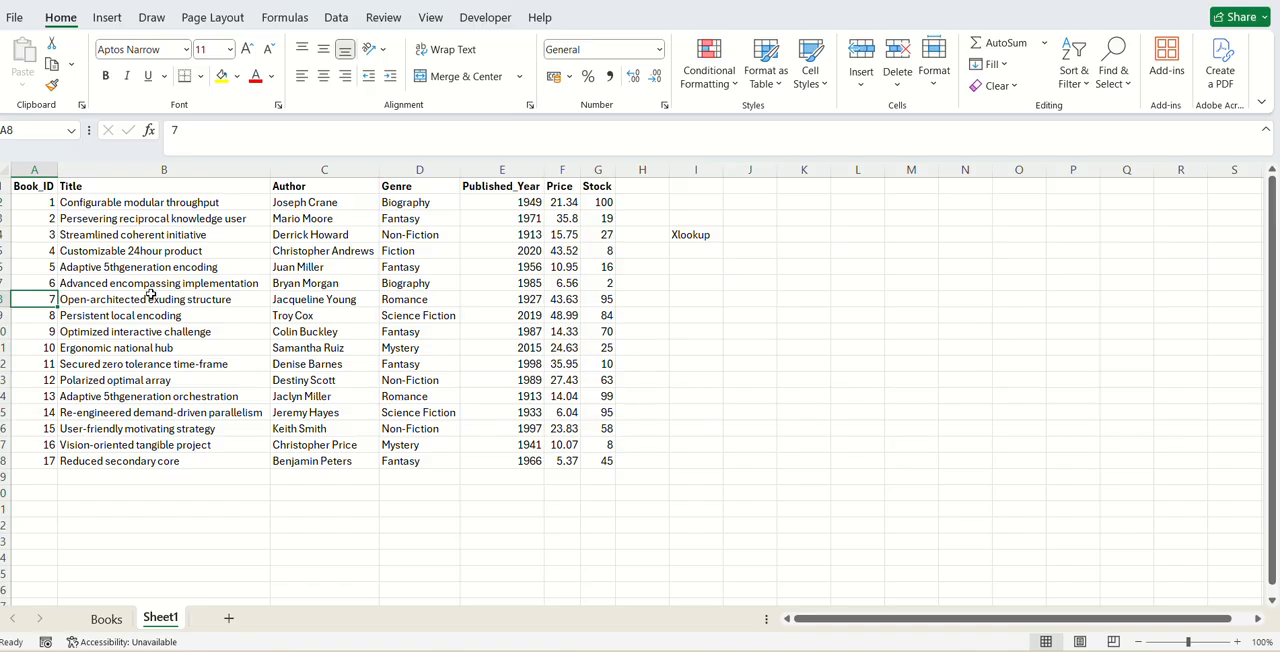
left_click(436, 300)
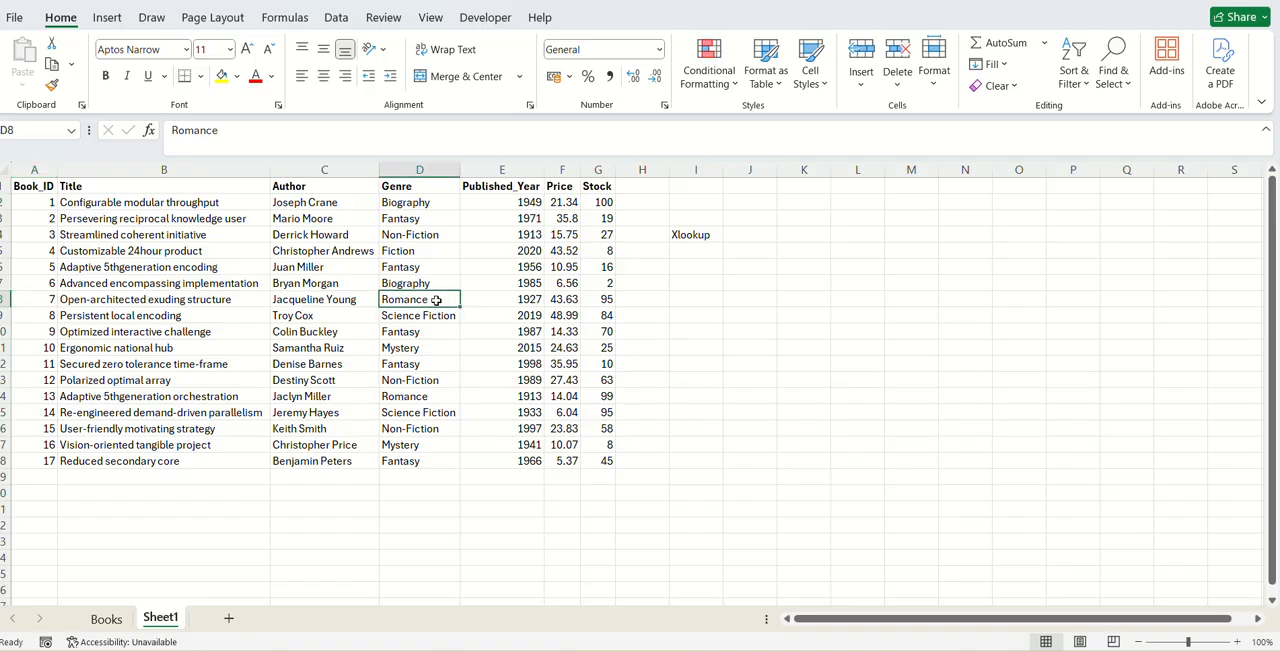
left_click(305, 298)
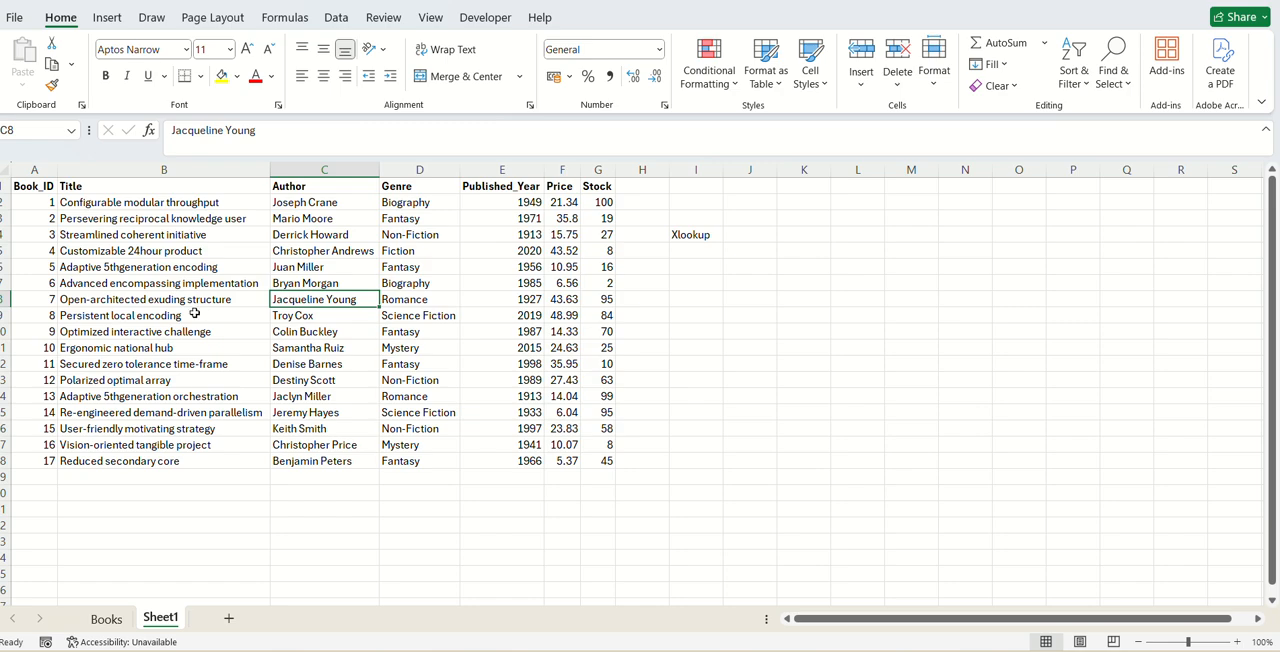
left_click(240, 316)
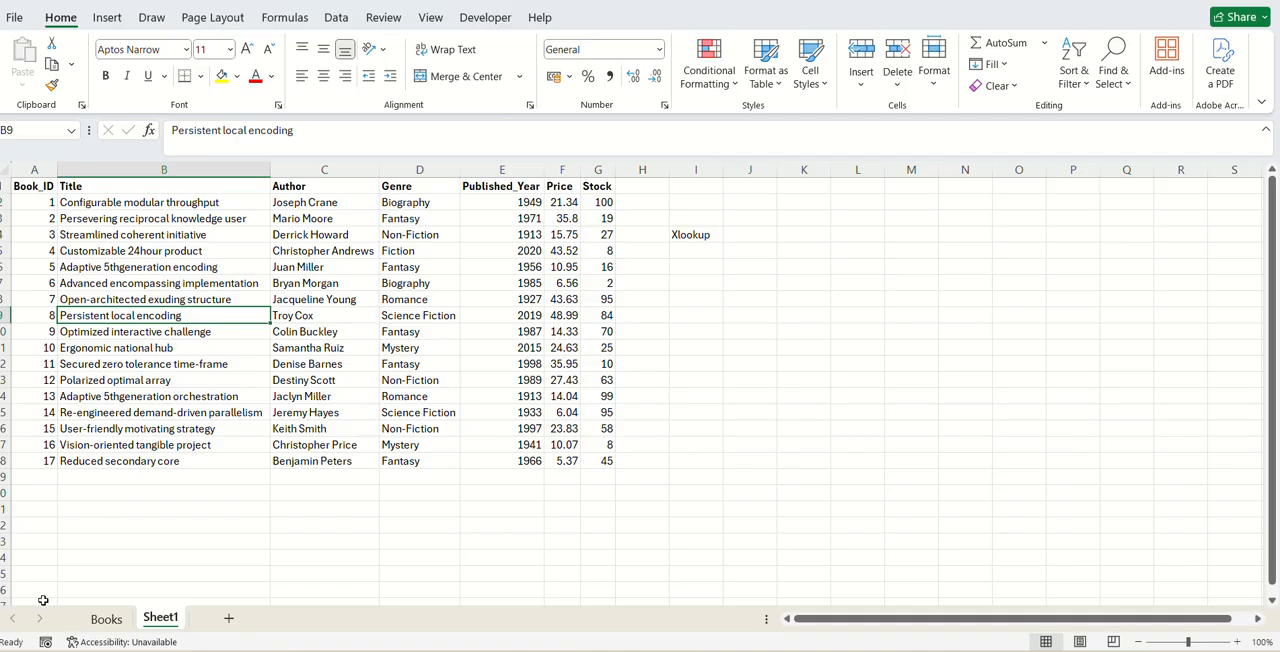
left_click(104, 499)
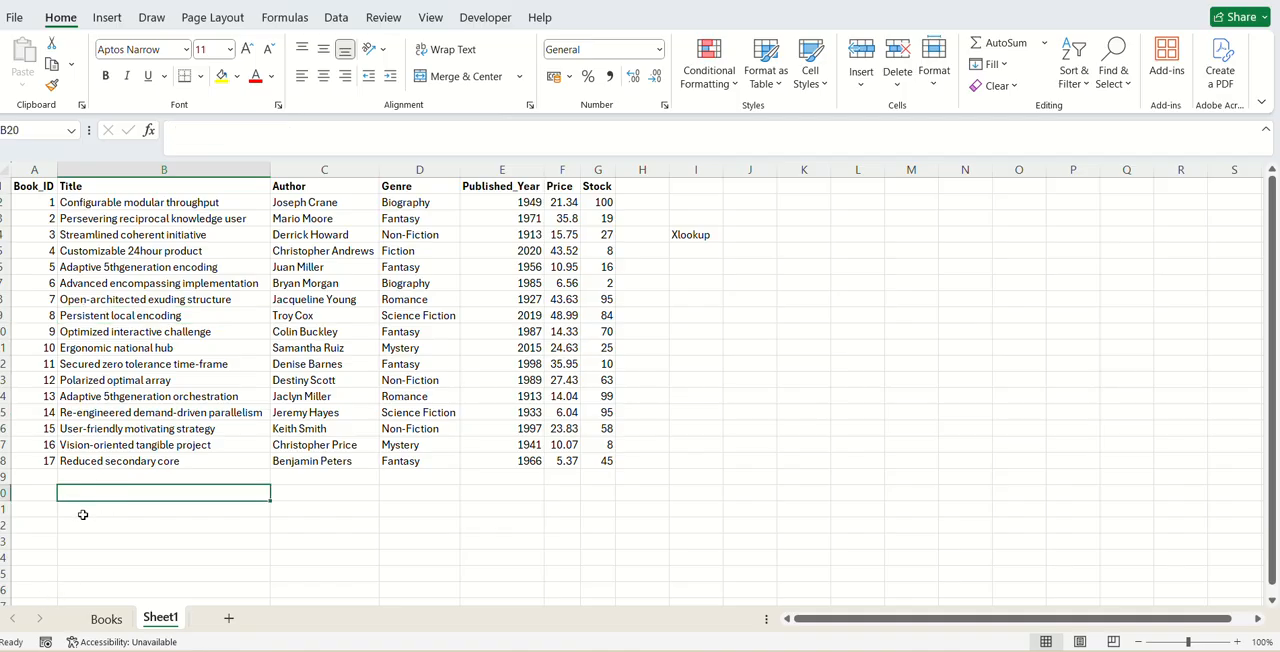
left_click(83, 524)
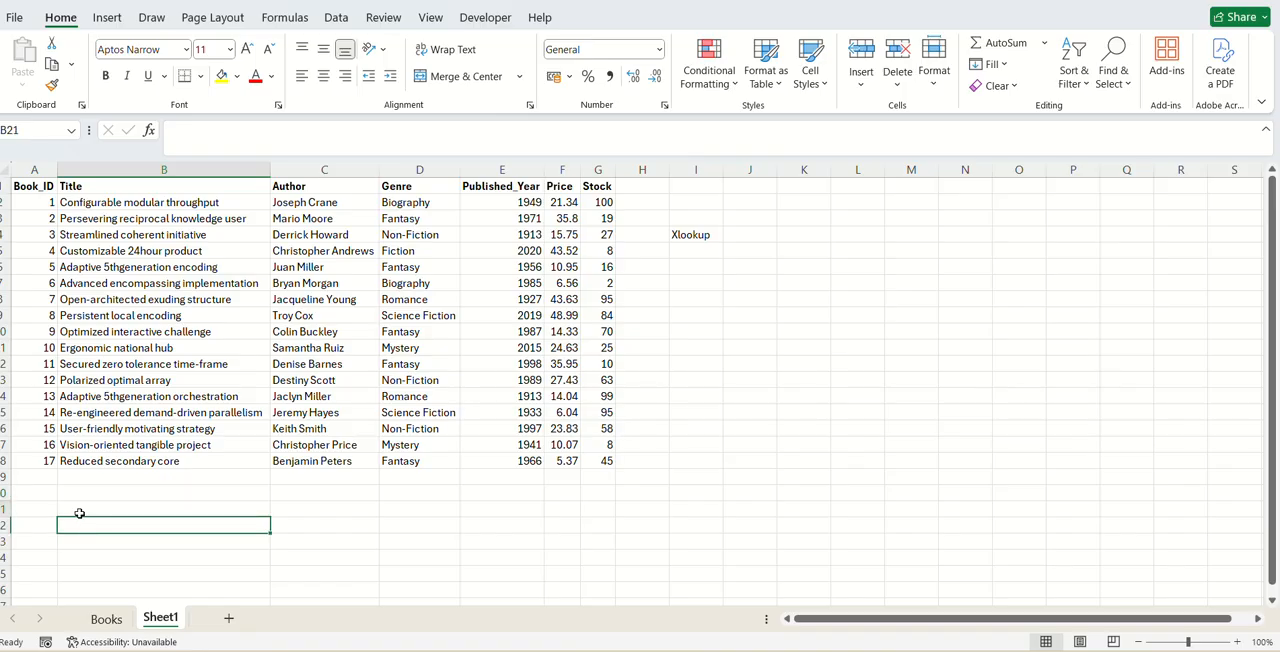
left_click(79, 513)
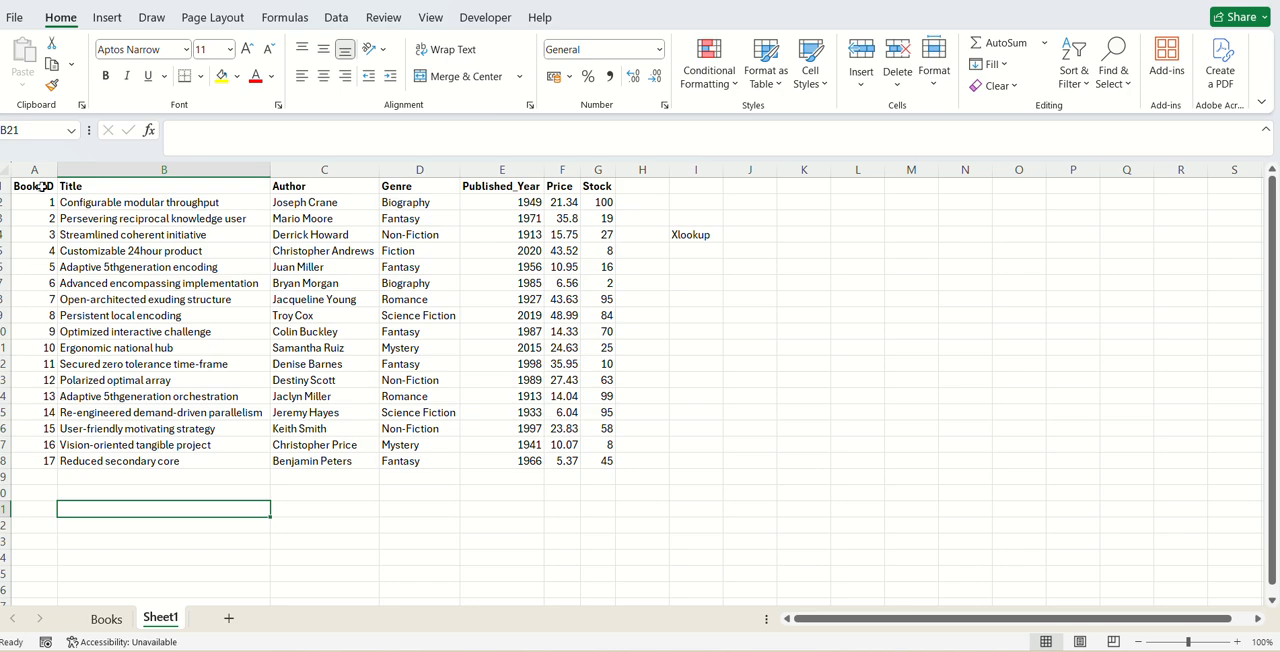
left_click(46, 271)
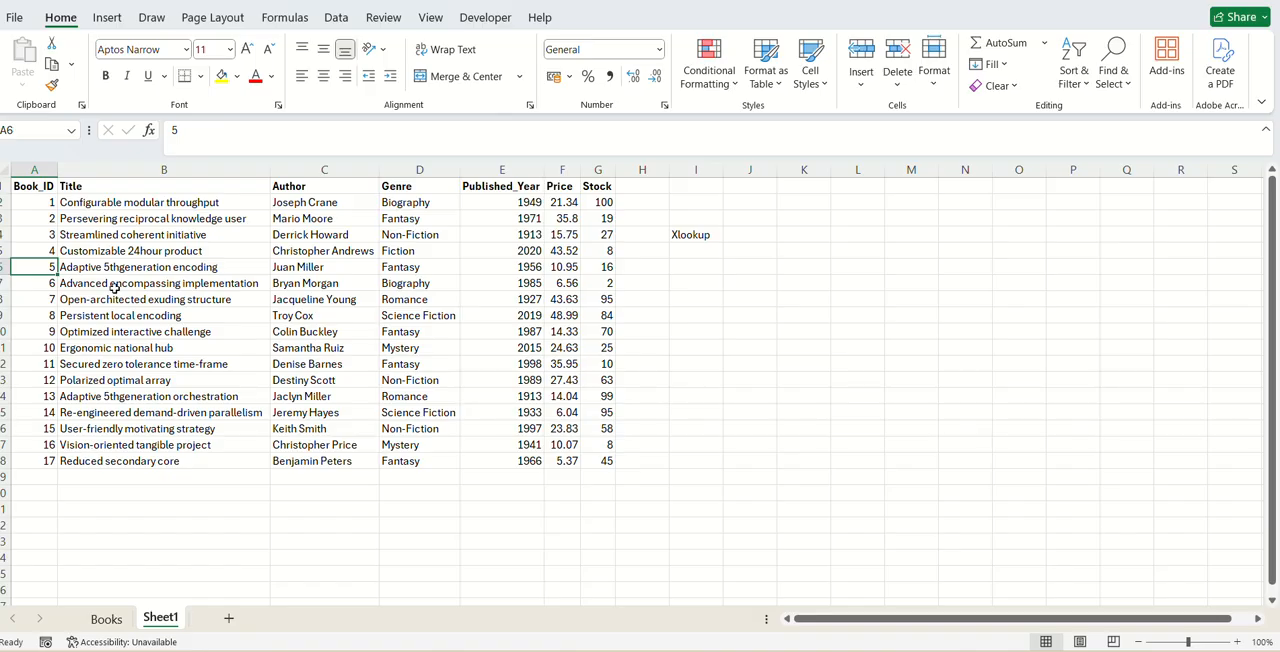
left_click(47, 331)
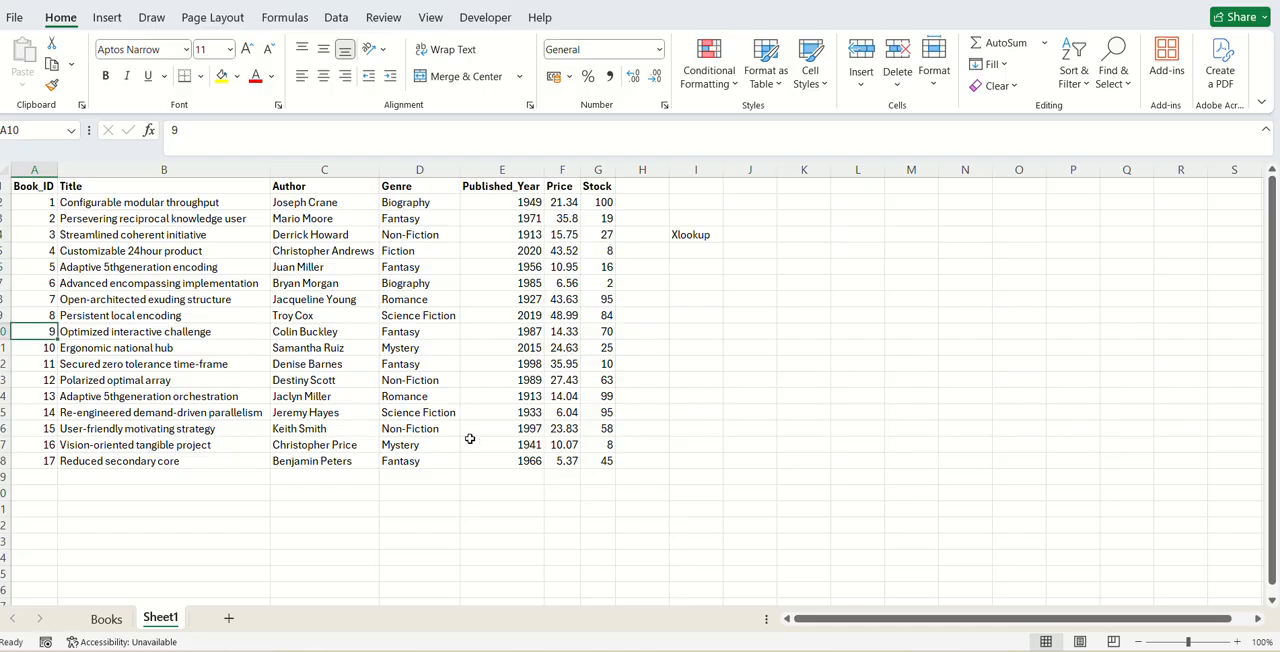
- Start an XLOOKUP formula in cell B21 with A21 as the lookup value and A1:A18 as the lookup array
left_click(75, 505)
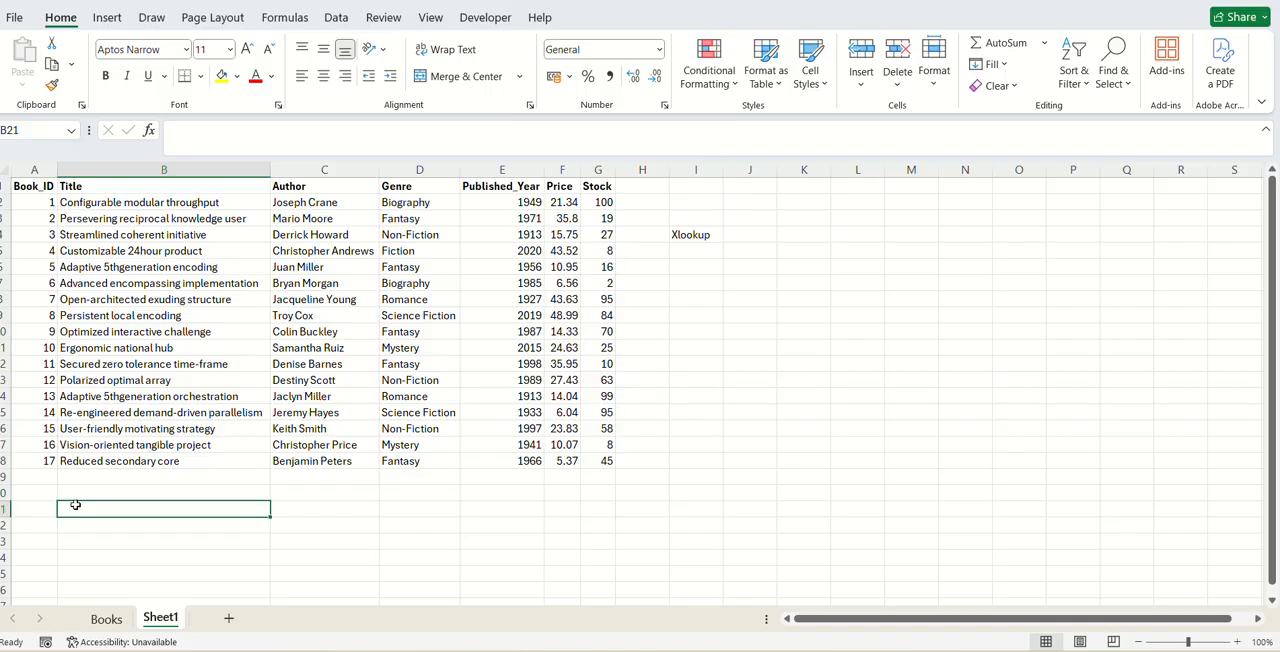
type("=x")
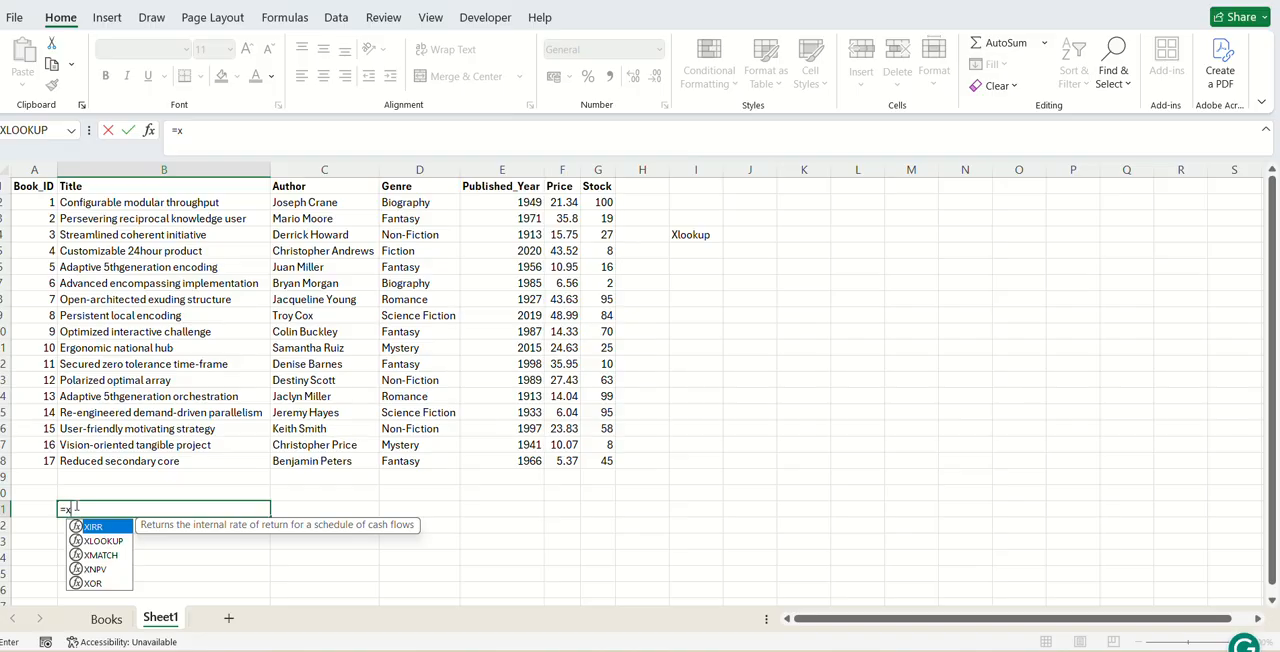
type("l")
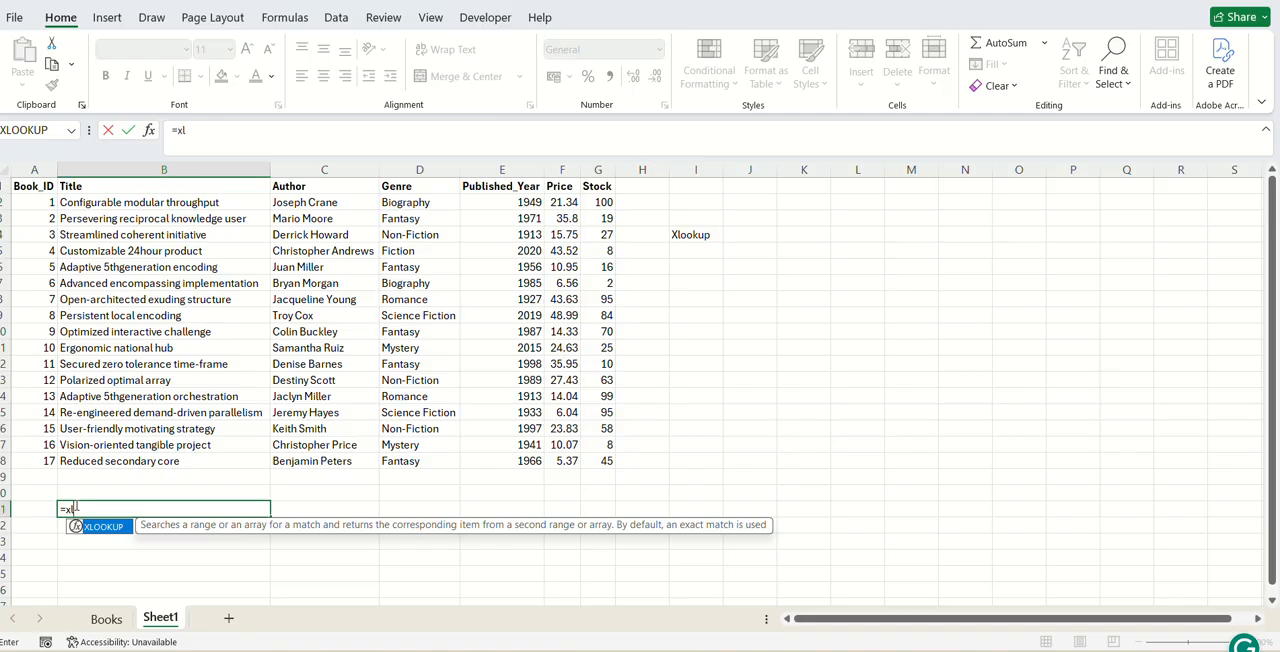
key("Tab")
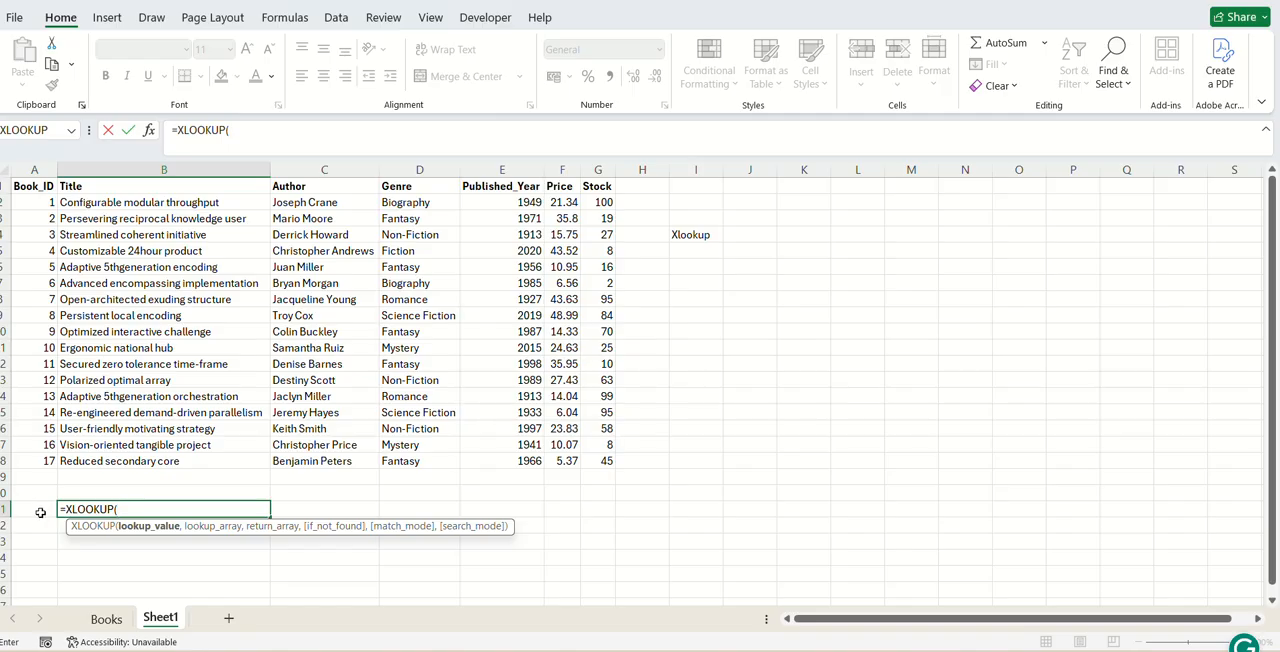
left_click(41, 512)
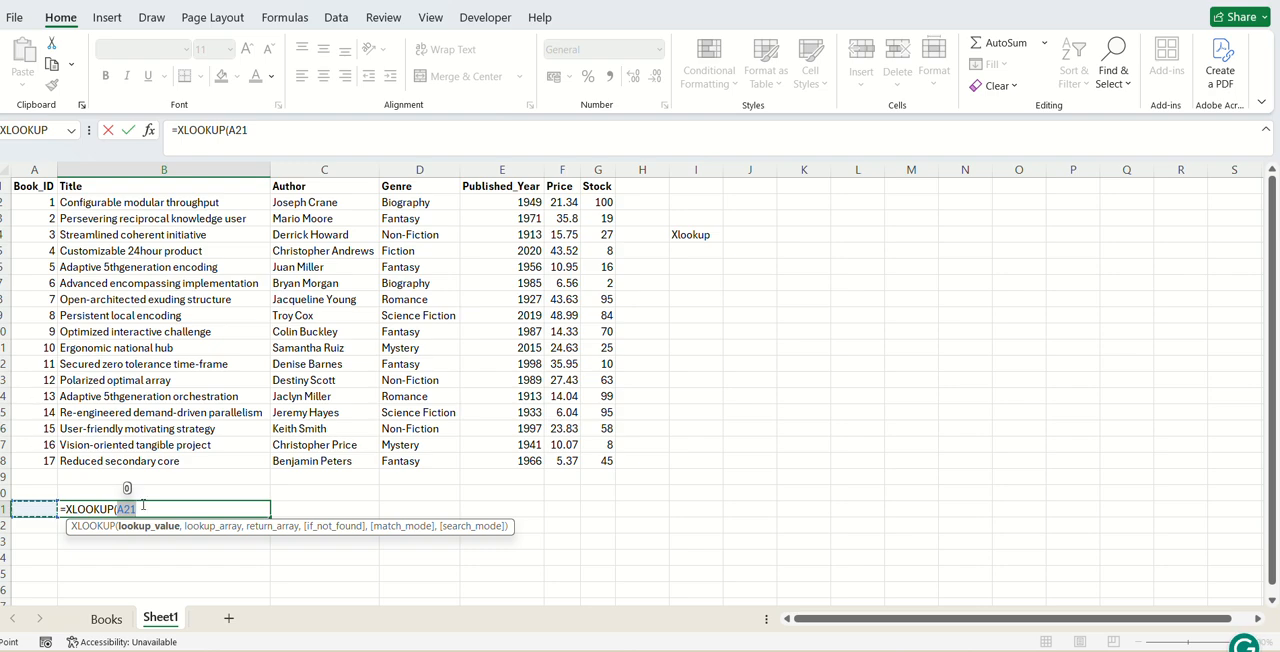
type(",")
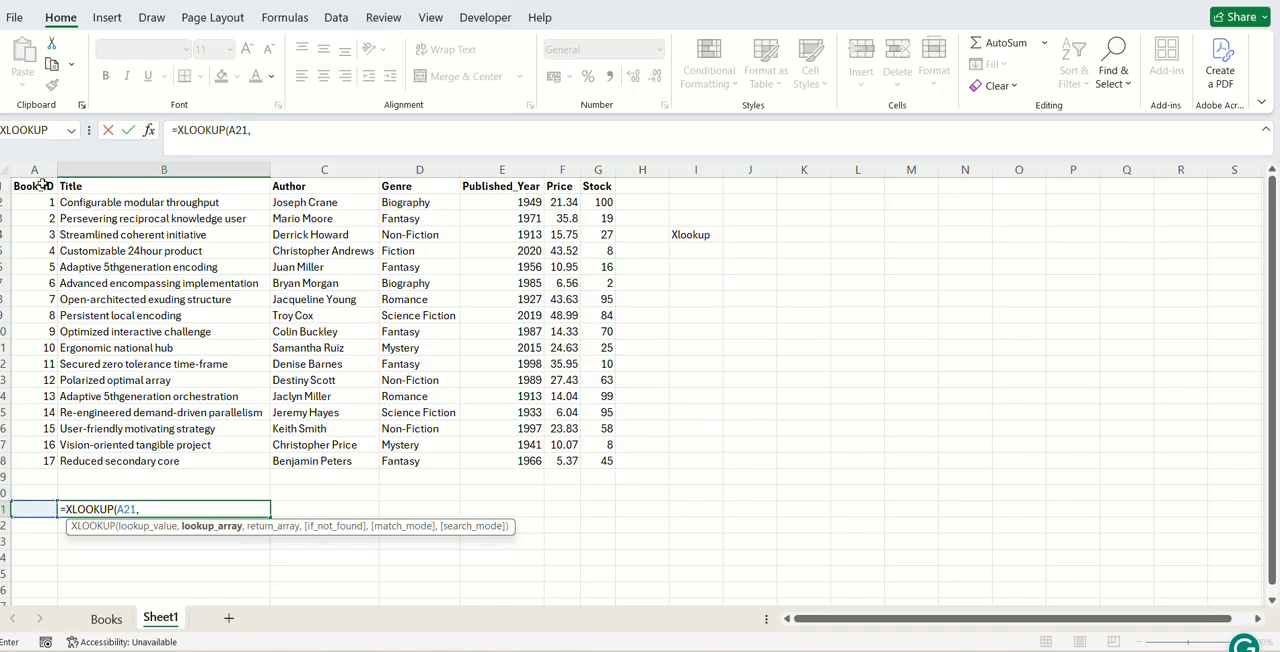
left_click_drag(42, 184, 44, 466)
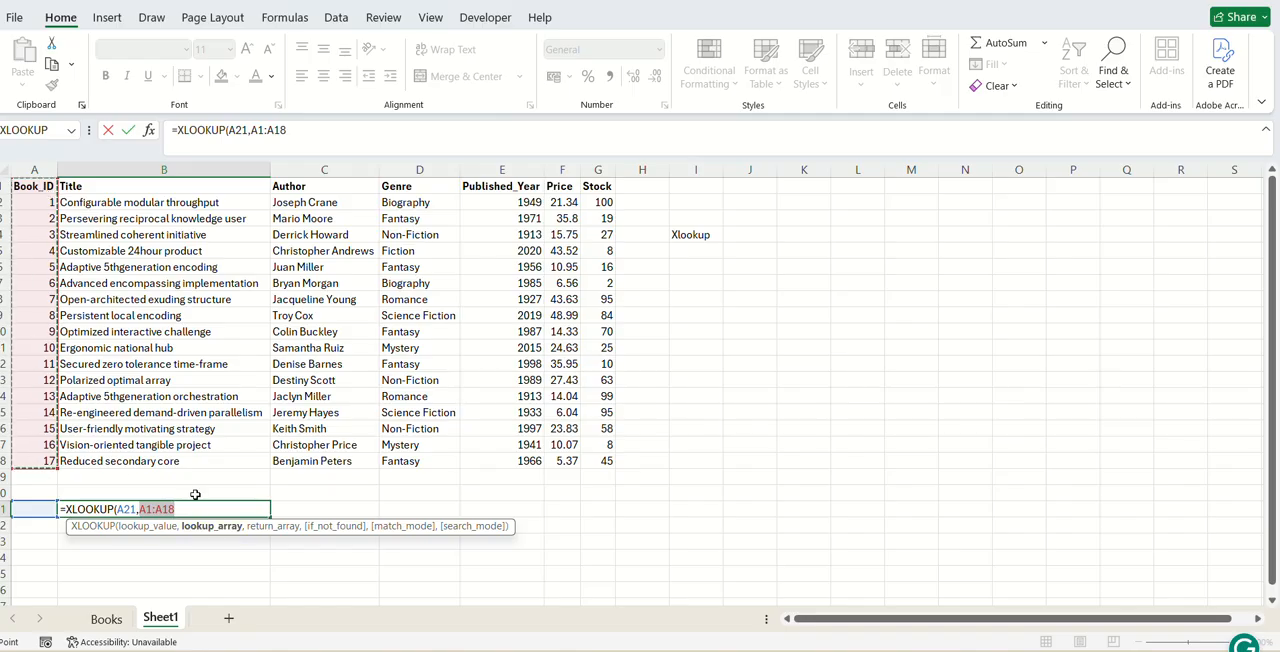
type(",")
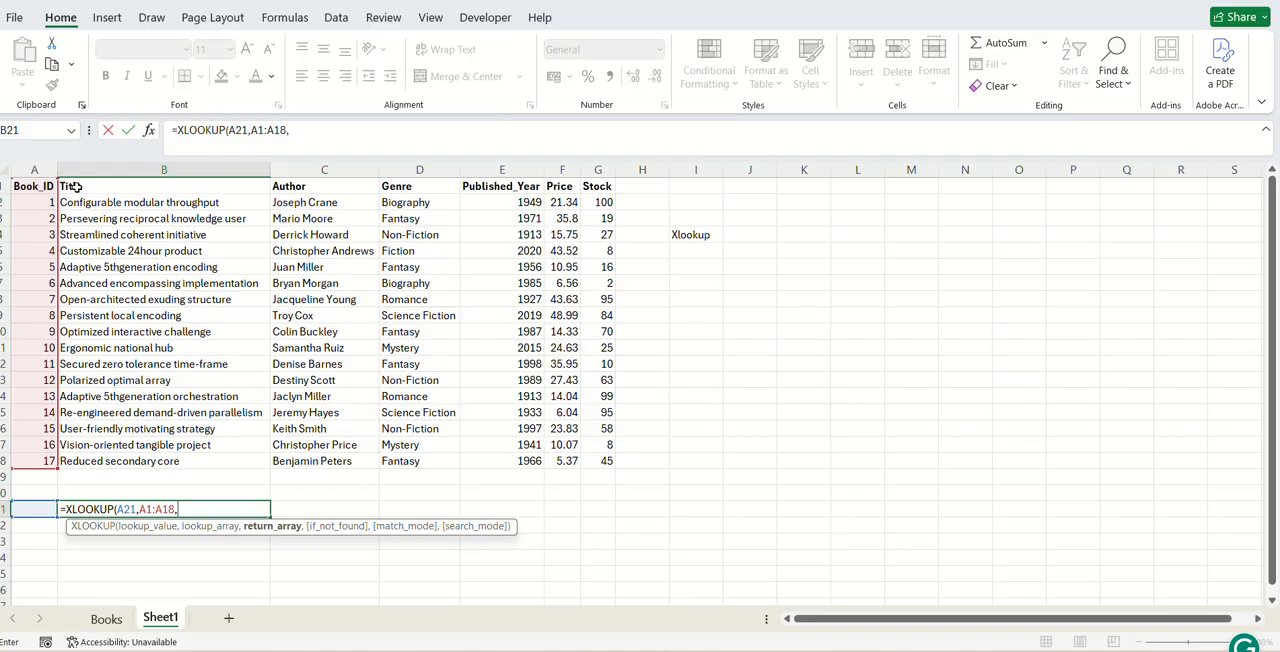
- Complete the XLOOKUP formula in B21 with B1:G18 as the return array and "N/A" as the if-not-found value
left_click_drag(75, 186, 606, 462)
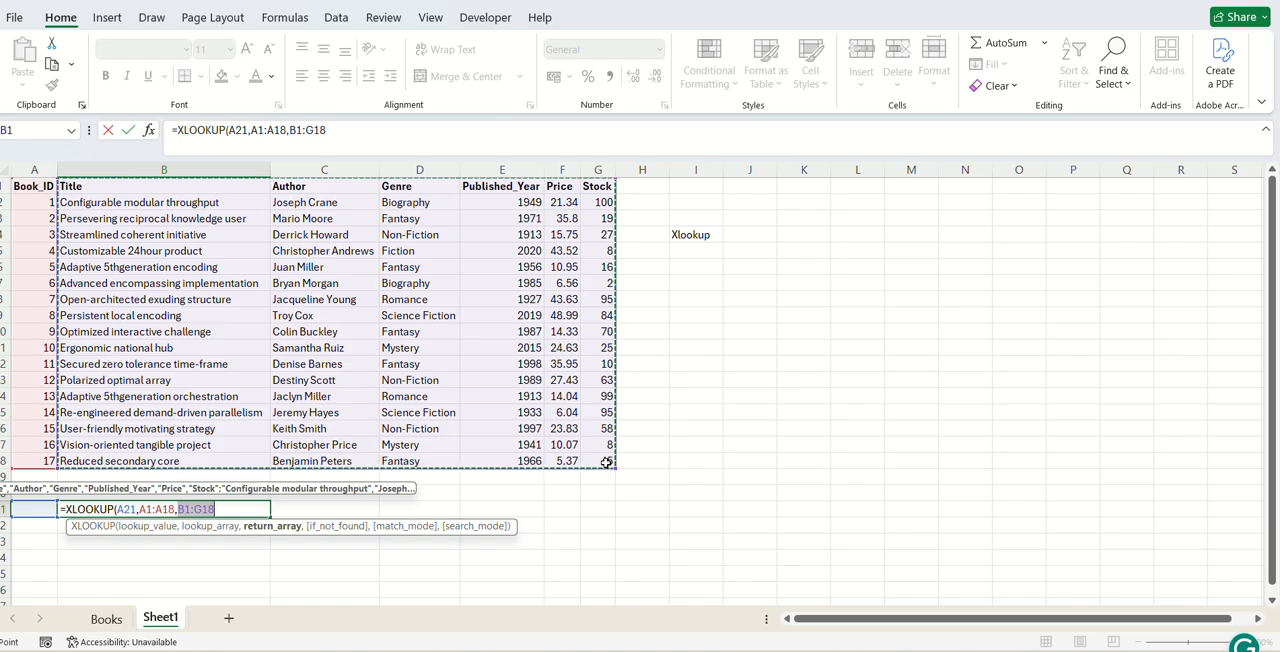
type(",")
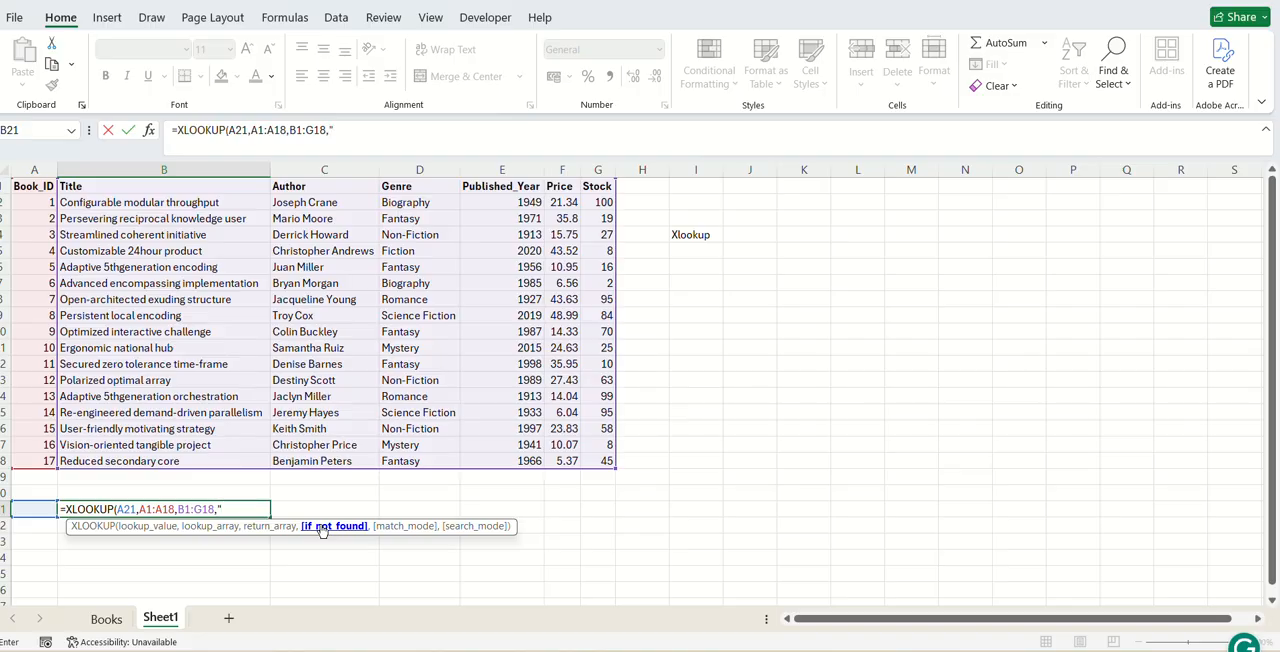
type("N/A")
type("\")")
key("Return")
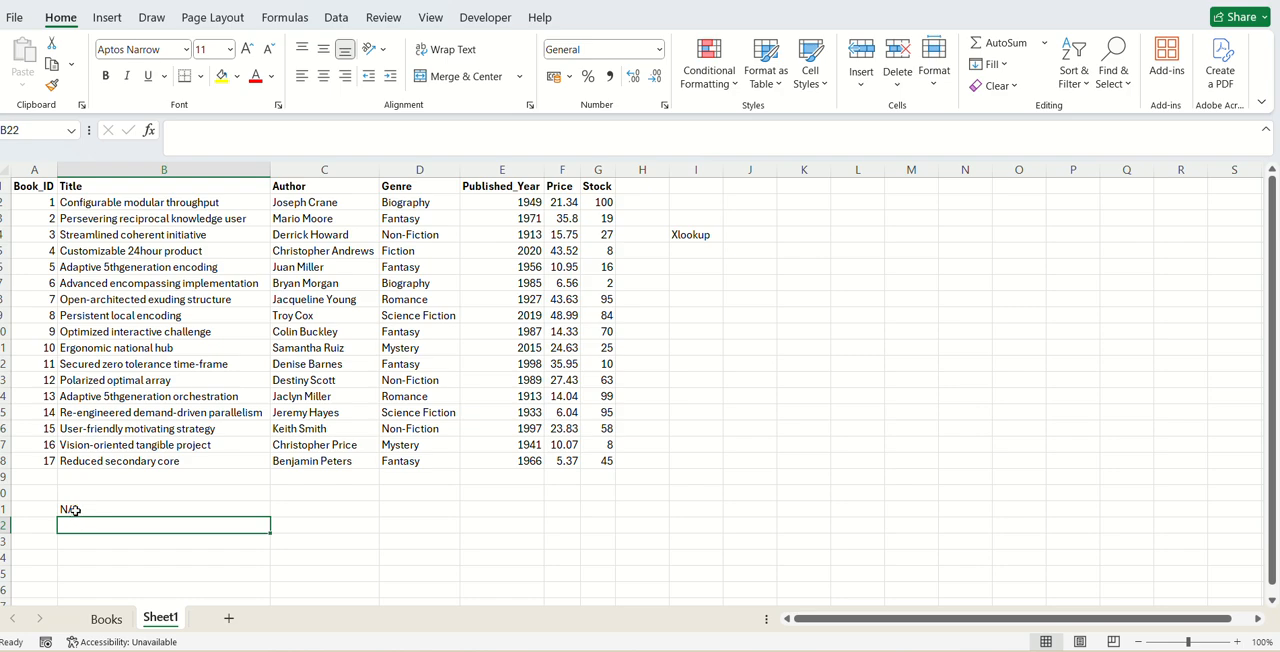
- Enter 10 as the lookup Book_ID in cell A21 and check the record returned along row 21
left_click(36, 511)
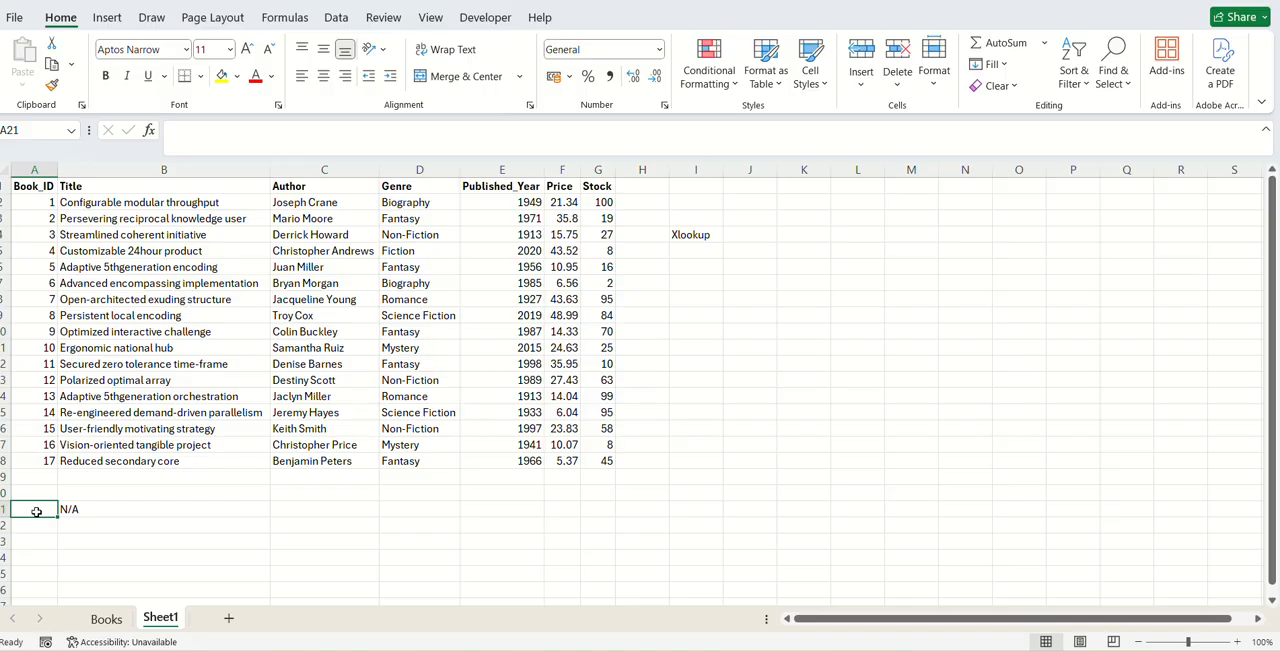
type("10")
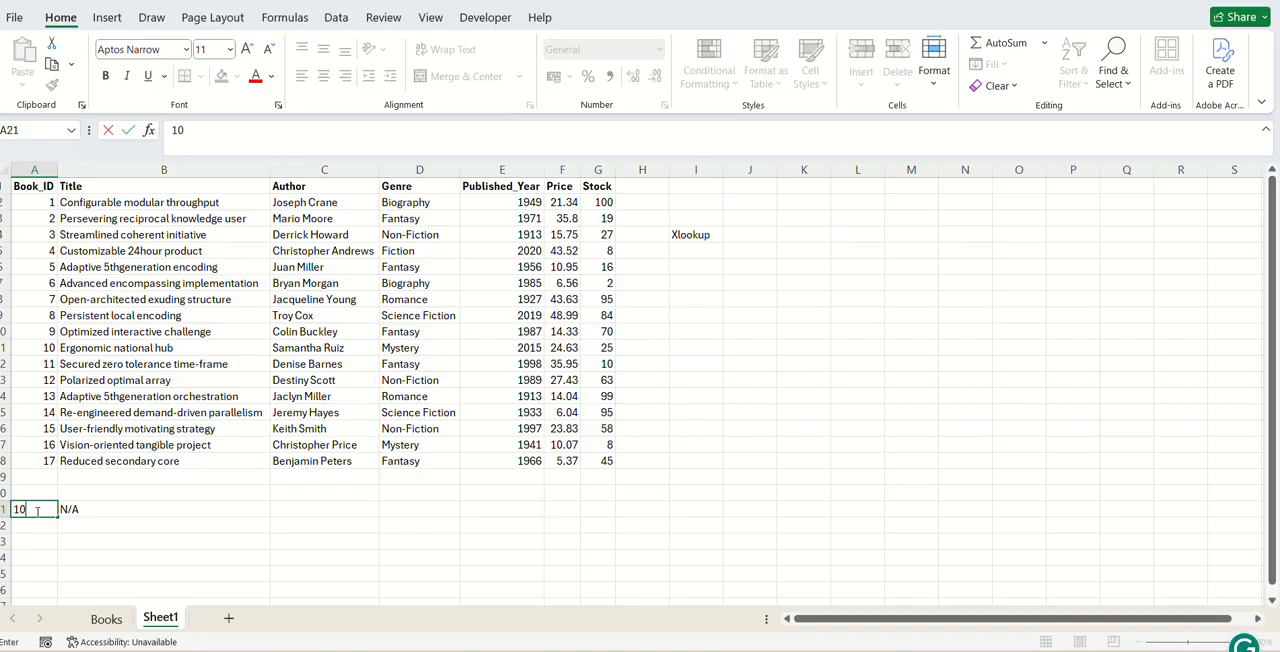
key("Return")
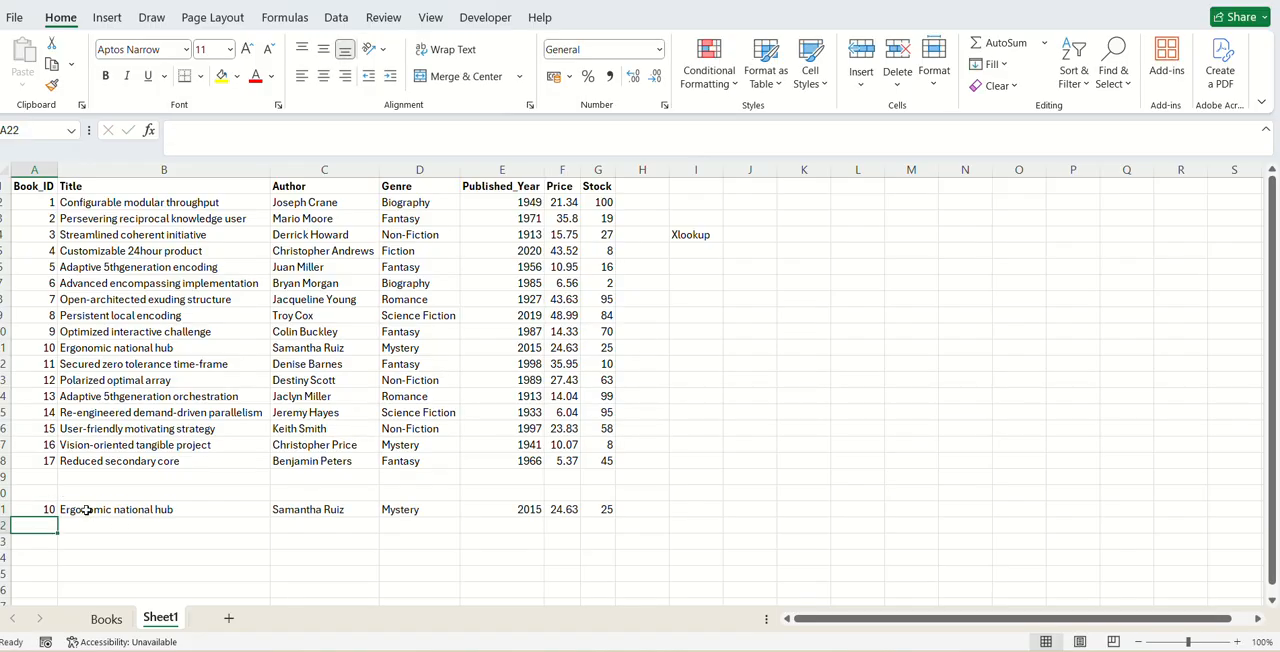
left_click(50, 510)
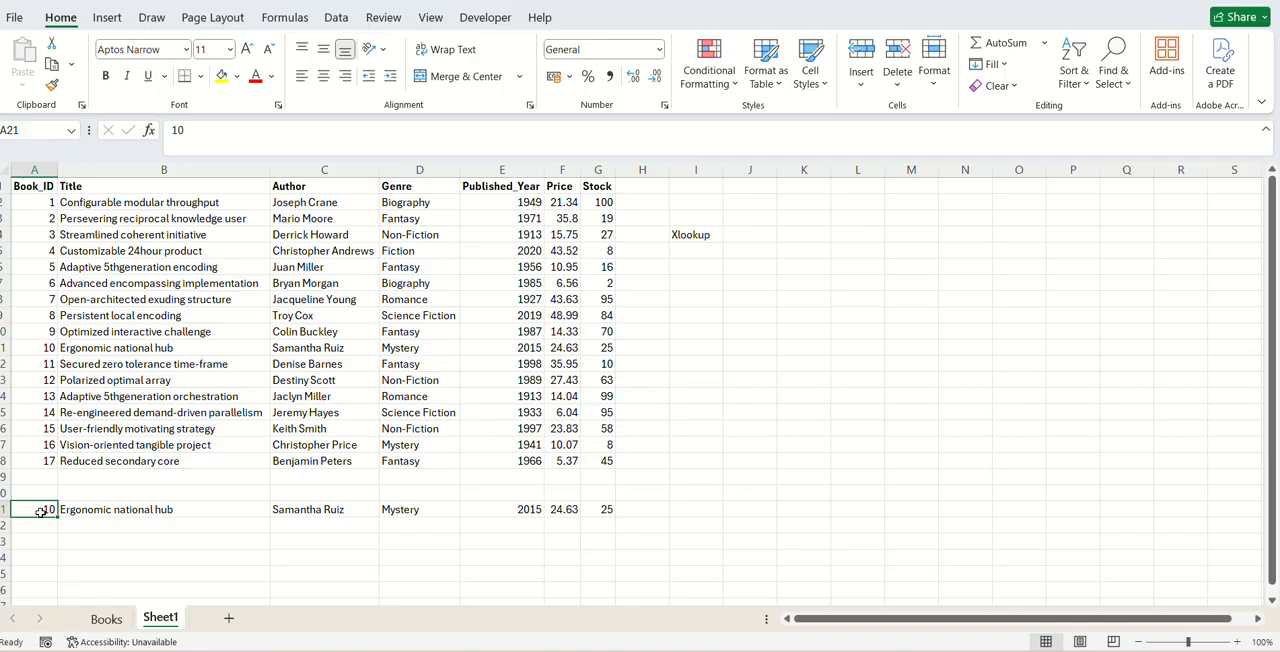
left_click_drag(40, 512, 560, 511)
left_click(304, 528)
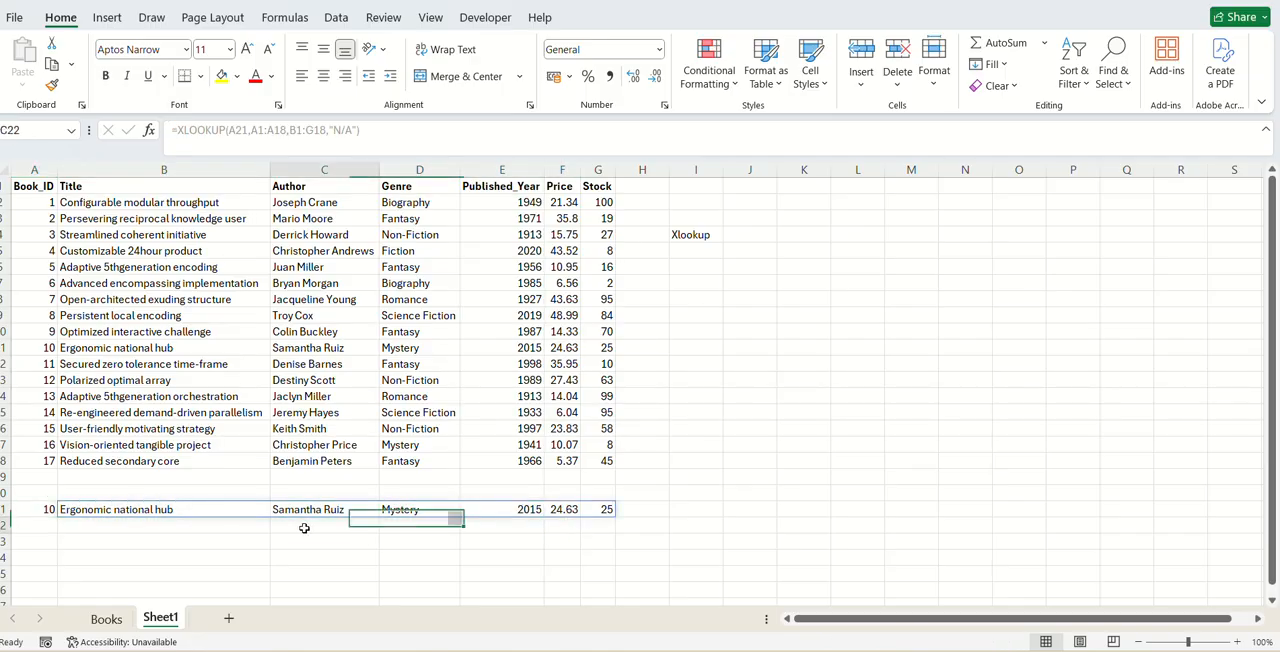